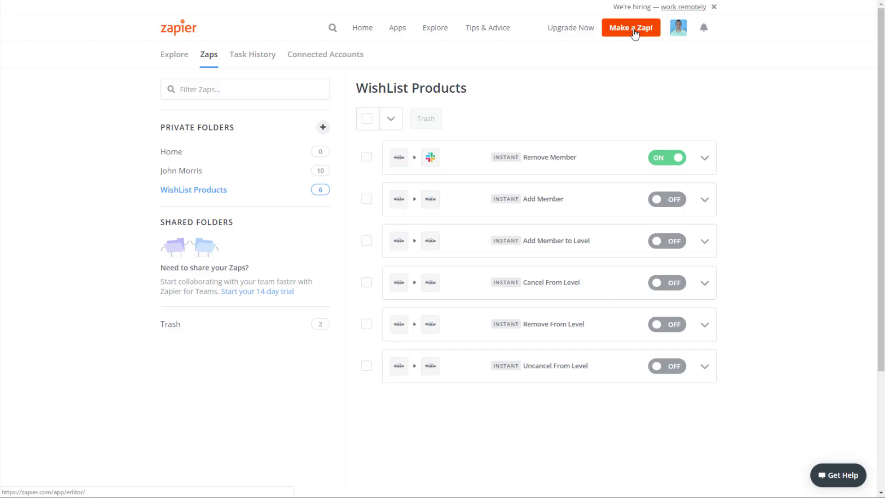
- Start connecting a new WishList Member account from Zapier's connected accounts
{"action": "left_click", "coordinate": [338, 55]}
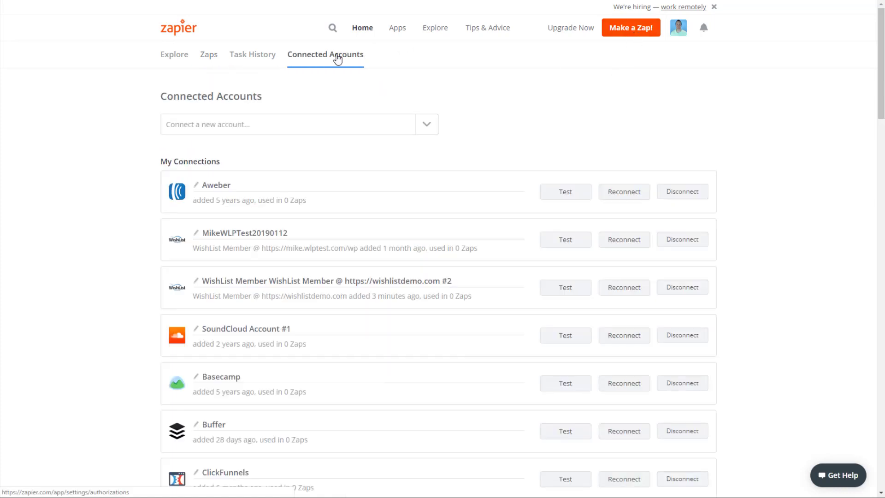
{"action": "left_click", "coordinate": [260, 129]}
{"action": "type", "text": "wishli"}
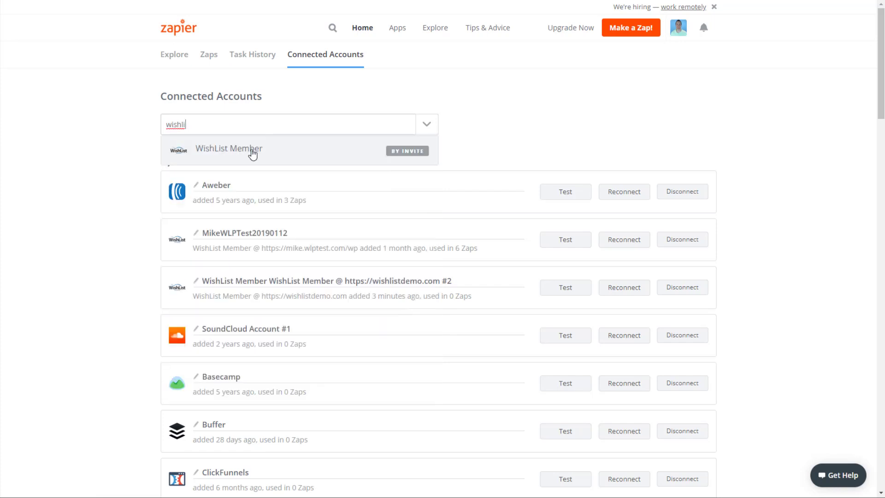
{"action": "left_click", "coordinate": [251, 150]}
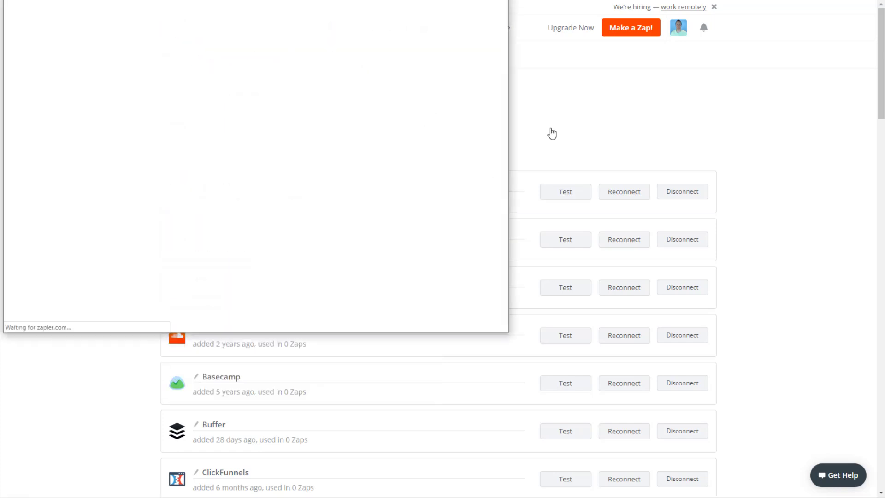
{"action": "left_click_drag", "start_coordinate": [305, 0], "coordinate": [436, 0]}
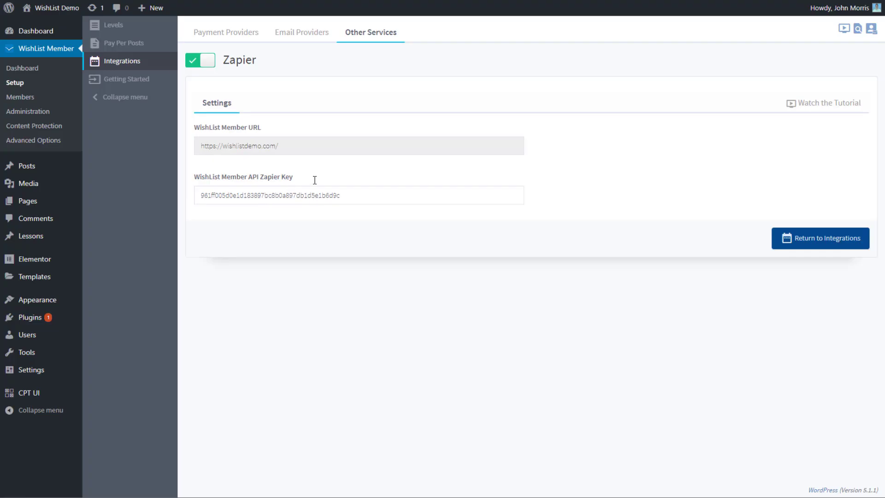
- Copy the WishList Member URL from the WordPress Zapier integration settings into the Zapier authorization form
{"action": "left_click", "coordinate": [271, 147]}
{"action": "key", "text": "ctrl+c"}
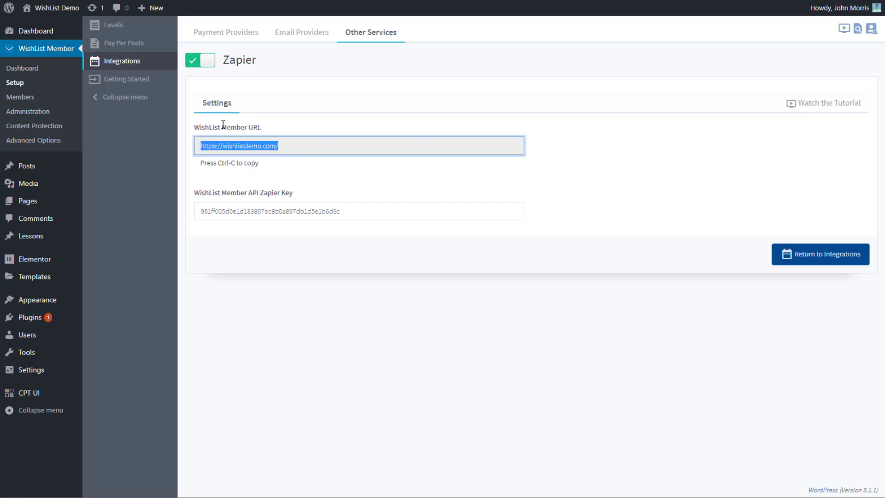
{"action": "left_click", "coordinate": [59, 99]}
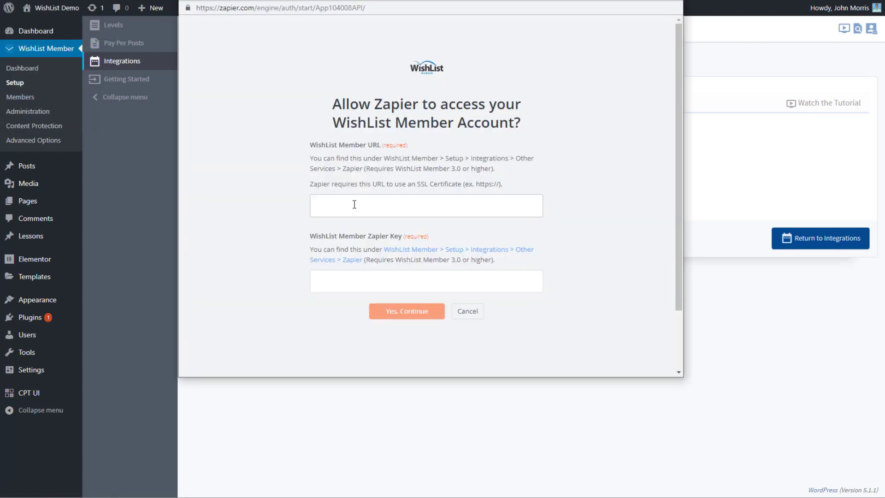
{"action": "key", "text": "ctrl+v"}
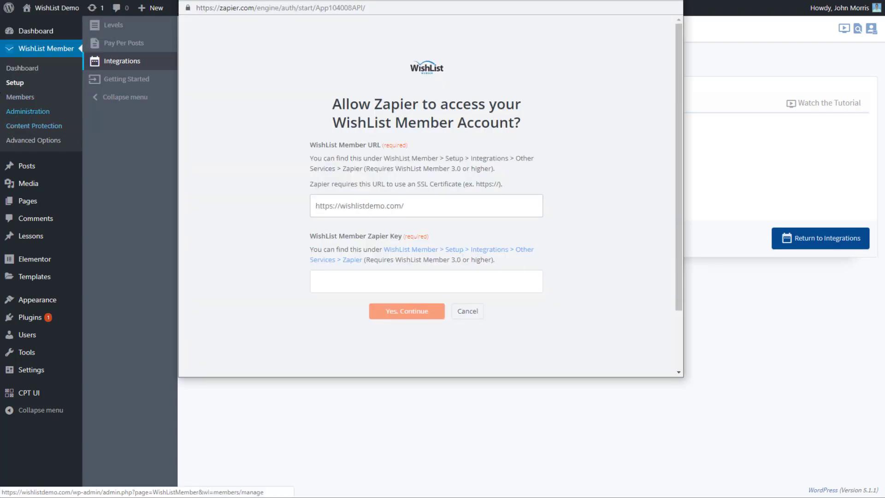
- Copy the WishList Member API Zapier key from WordPress into the authorization form's Zapier key field and authorize access
{"action": "left_click", "coordinate": [389, 431]}
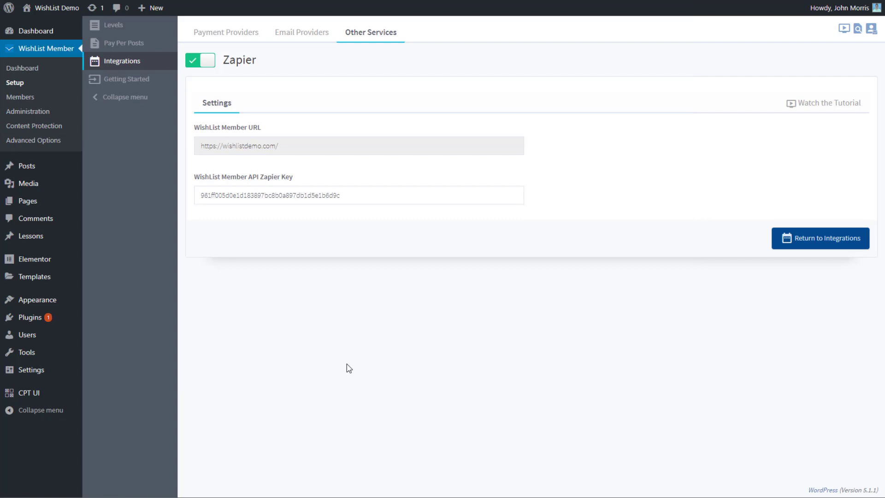
{"action": "double_click", "coordinate": [276, 196]}
{"action": "key", "text": "ctrl+c"}
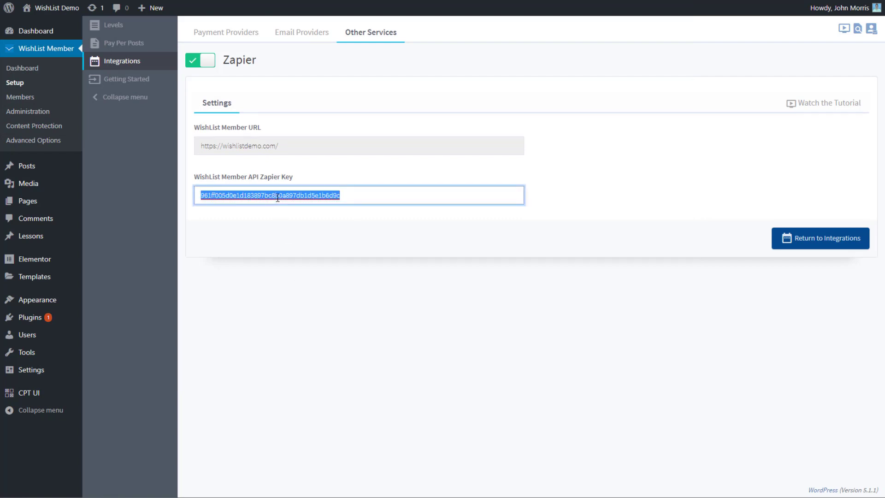
{"action": "left_click", "coordinate": [18, 99]}
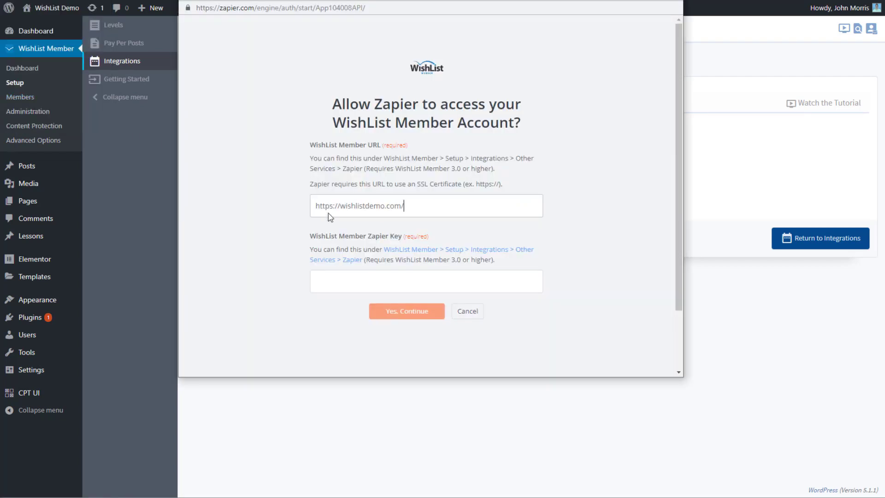
{"action": "left_click", "coordinate": [389, 281]}
{"action": "key", "text": "ctrl+v"}
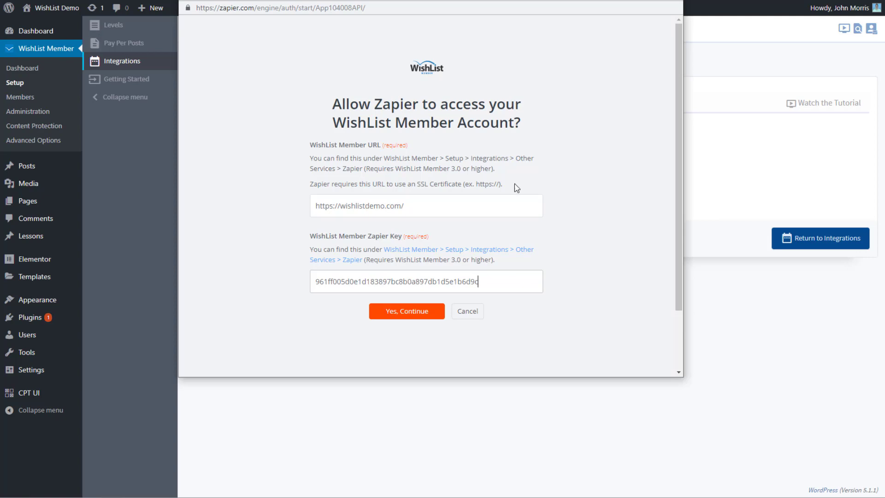
{"action": "left_click", "coordinate": [406, 316]}
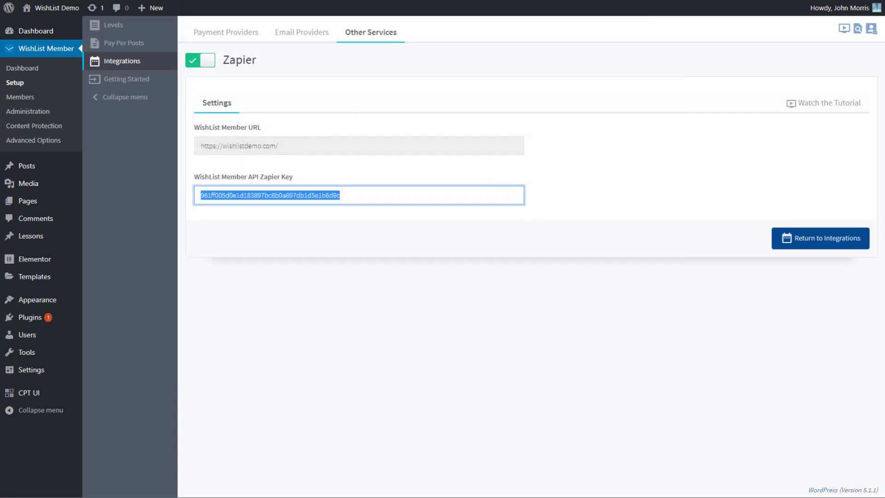
- Rename the newly added wishlistdemo.com connection in Zapier as WishList Demo 2 and test it
{"action": "key", "text": "ctrl+Tab"}
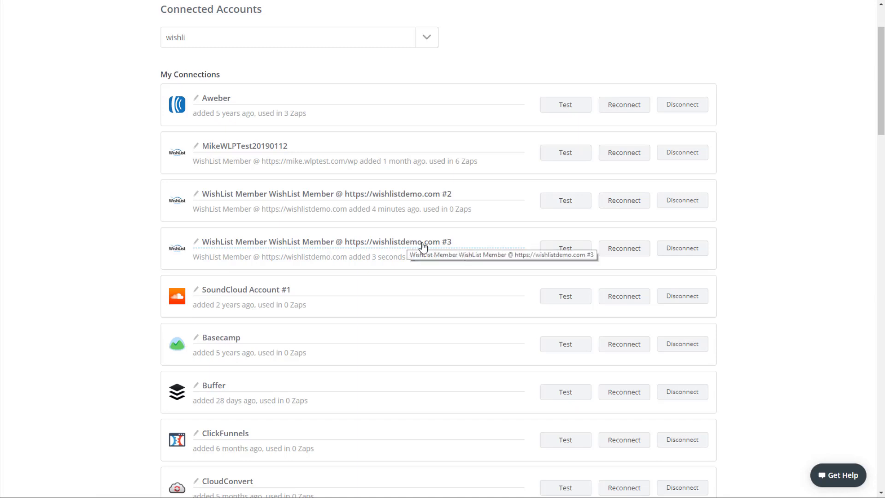
{"action": "left_click", "coordinate": [197, 243]}
{"action": "type", "text": "Wish"}
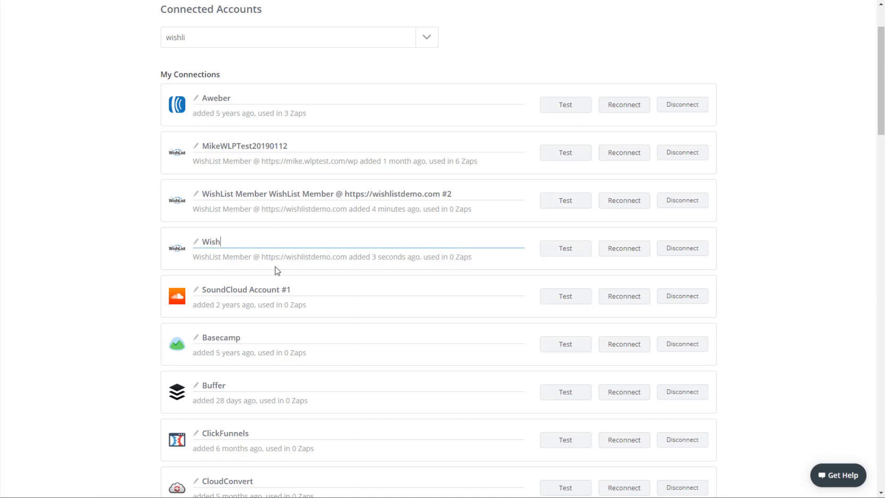
{"action": "type", "text": "LIs"}
{"action": "key", "text": "BackSpace"}
{"action": "type", "text": "st Demo 2"}
{"action": "left_click", "coordinate": [787, 259]}
{"action": "left_click", "coordinate": [564, 200]}
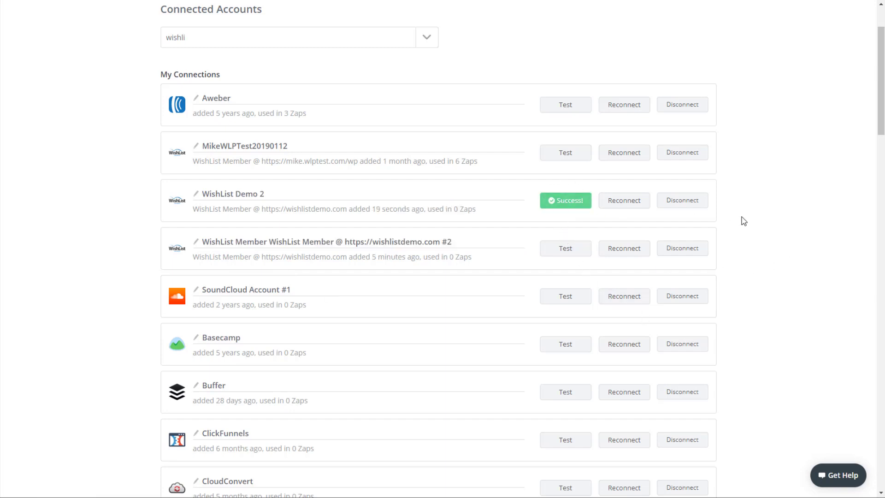
- Create a new Zap with WishList Member as the trigger app
{"action": "scroll", "coordinate": [770, 219], "scroll_direction": "up", "scroll_amount": 3}
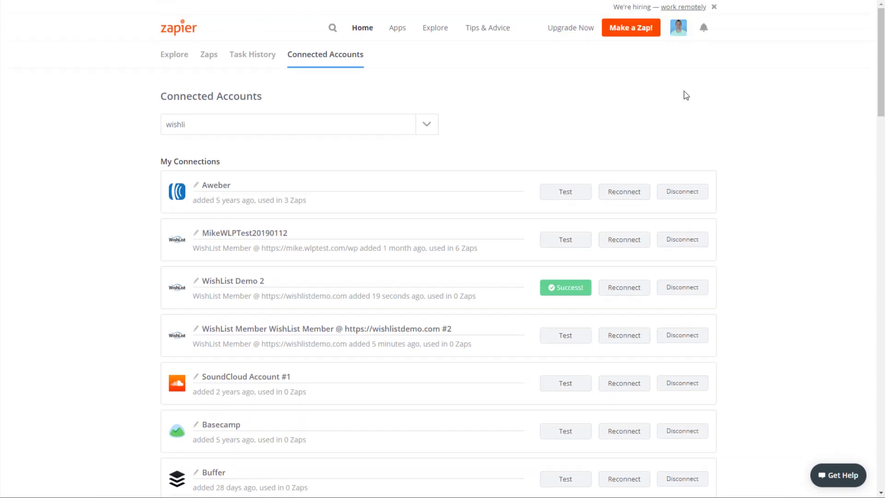
{"action": "left_click", "coordinate": [631, 35]}
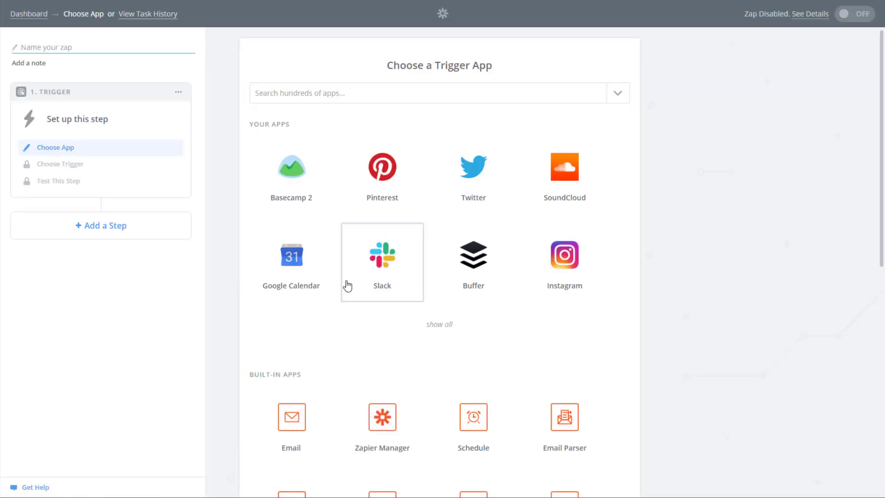
{"action": "left_click", "coordinate": [351, 94]}
{"action": "type", "text": "wishli"}
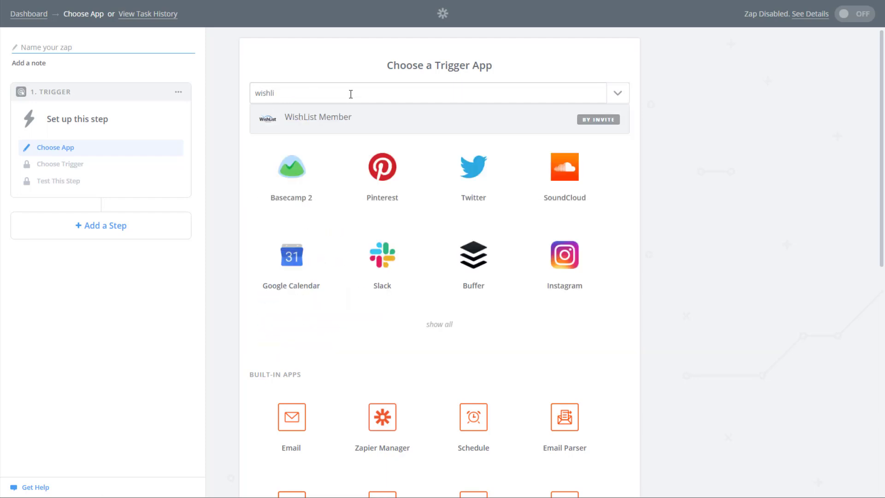
{"action": "left_click", "coordinate": [351, 118]}
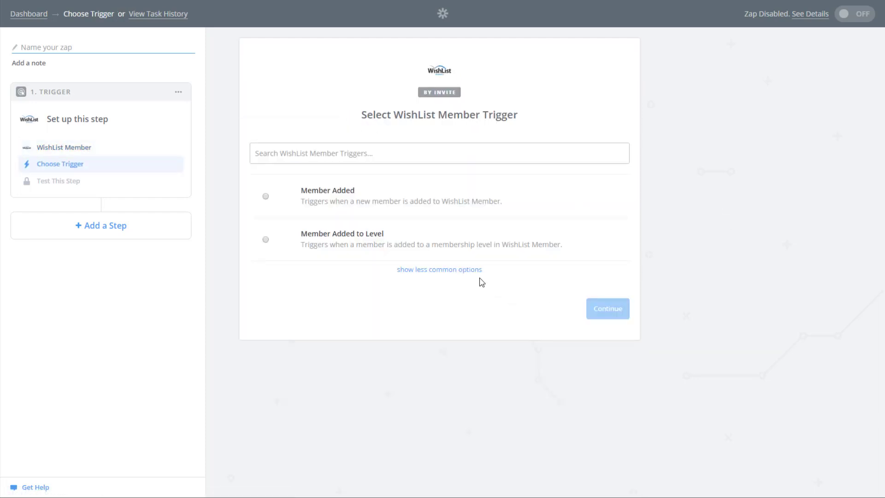
- Show the less common WishList Member triggers and choose Member Added as the trigger event
{"action": "left_click", "coordinate": [466, 271]}
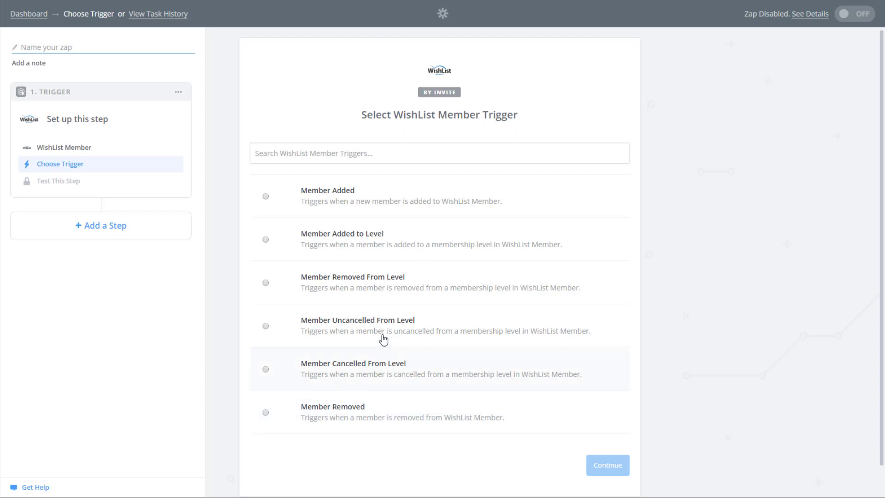
{"action": "left_click", "coordinate": [353, 196]}
{"action": "left_click", "coordinate": [602, 466]}
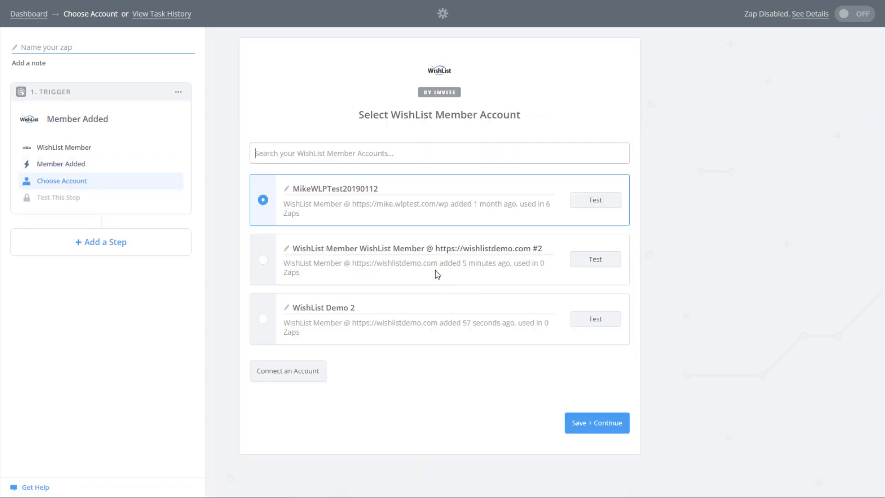
- Use the WishList Demo 2 account for the trigger and inspect the fields of the Member A sample
{"action": "left_click", "coordinate": [265, 320]}
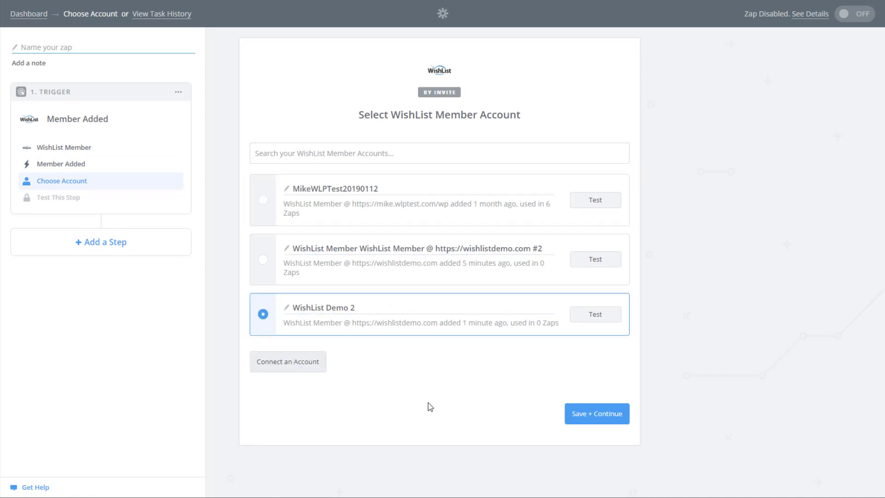
{"action": "left_click", "coordinate": [601, 421]}
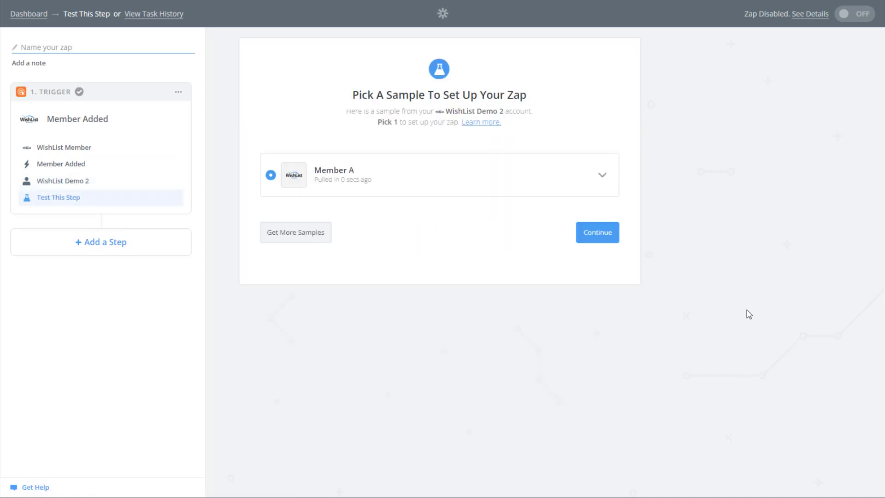
{"action": "left_click", "coordinate": [601, 175]}
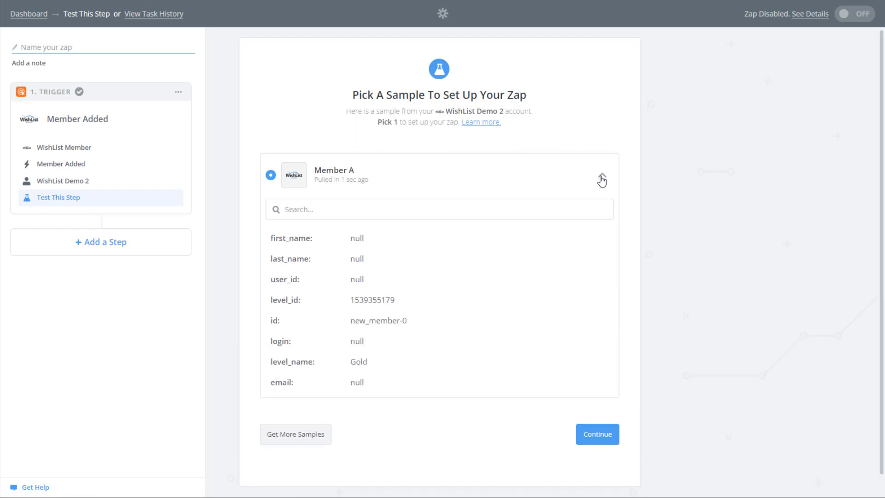
{"action": "left_click", "coordinate": [601, 175]}
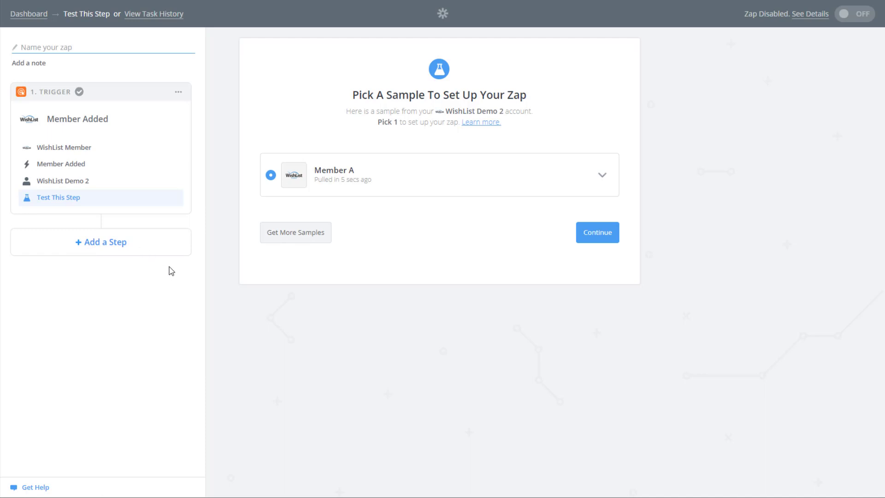
- Add an action step to the Zap with WishList Member as the action app
{"action": "left_click", "coordinate": [102, 247]}
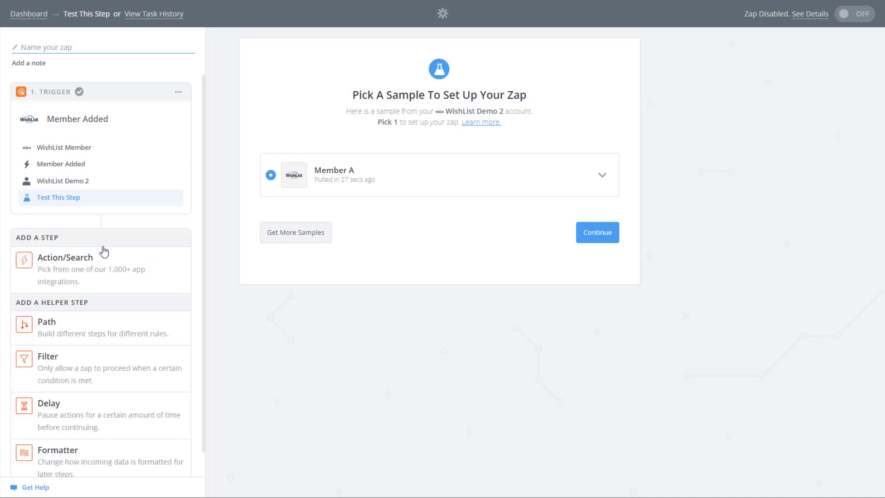
{"action": "left_click", "coordinate": [108, 274]}
{"action": "left_click", "coordinate": [406, 95]}
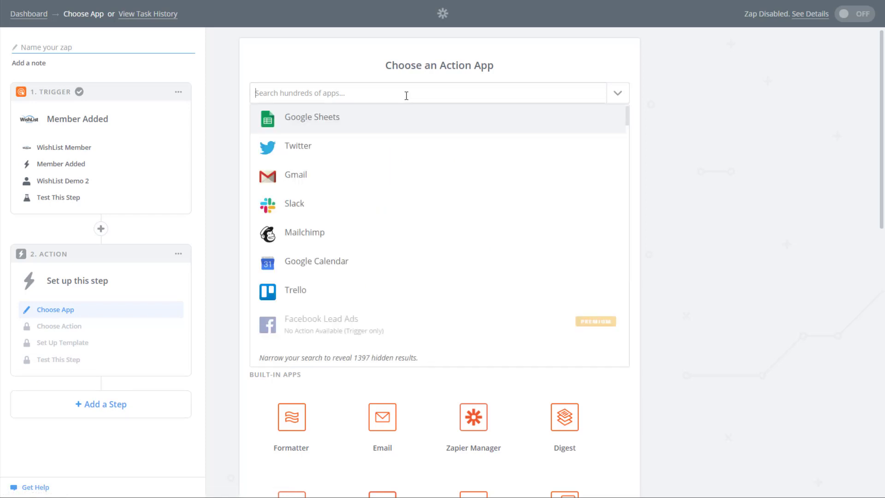
{"action": "type", "text": "wis"}
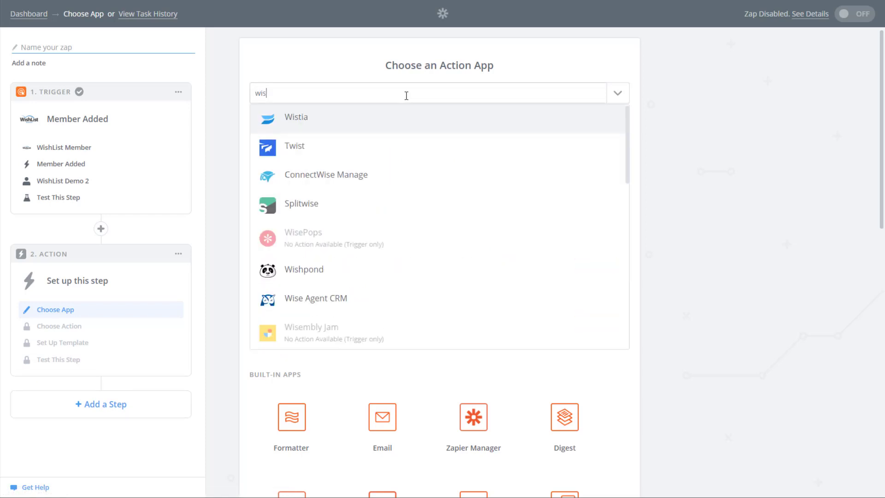
{"action": "type", "text": "hli"}
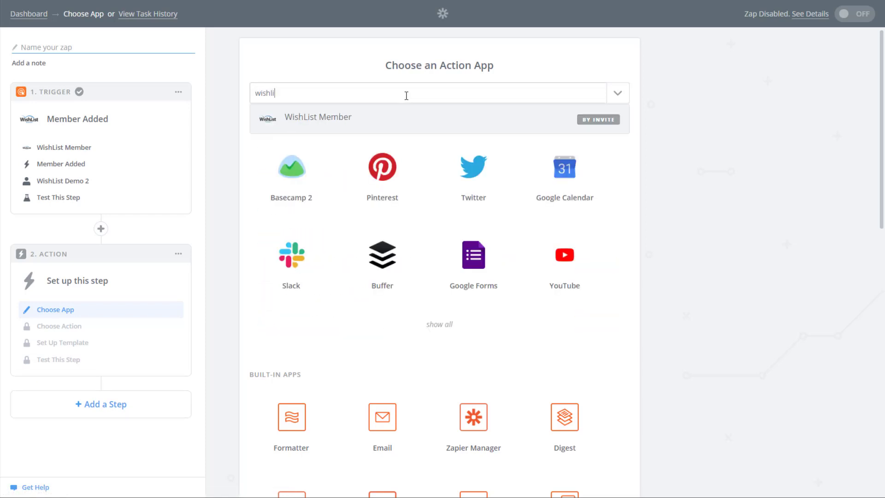
{"action": "left_click", "coordinate": [407, 117]}
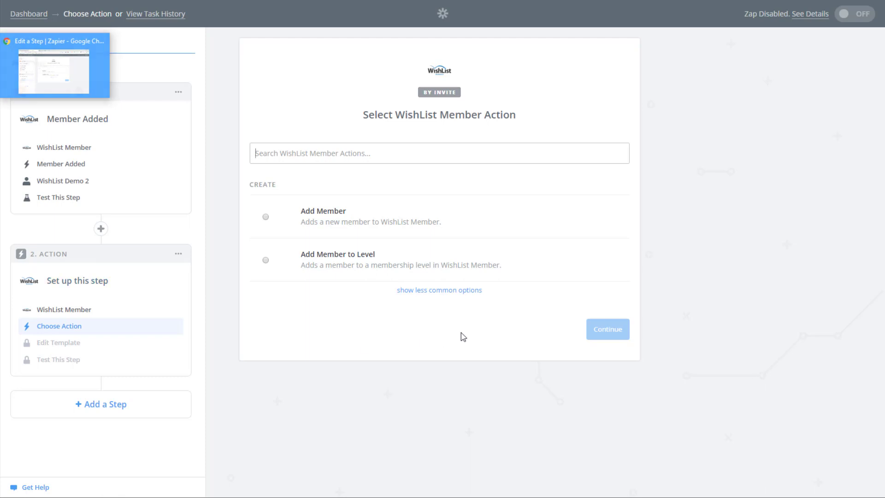
{"action": "left_click", "coordinate": [438, 290]}
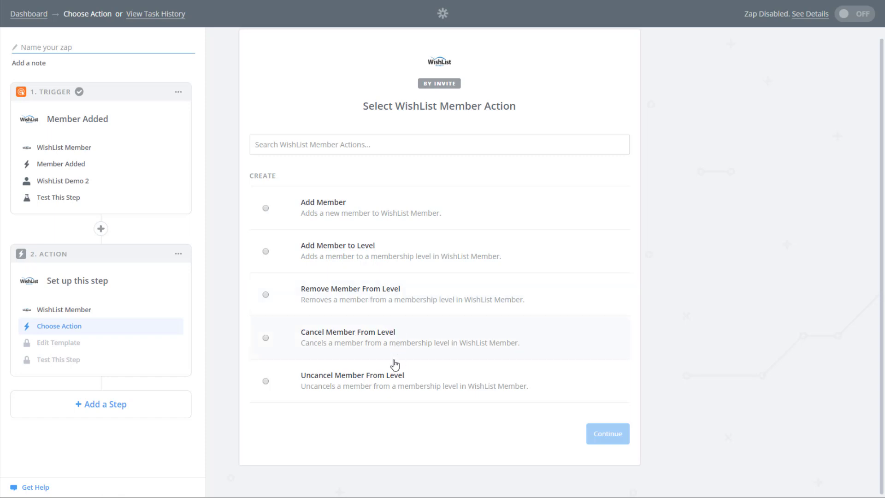
{"action": "left_click", "coordinate": [368, 213]}
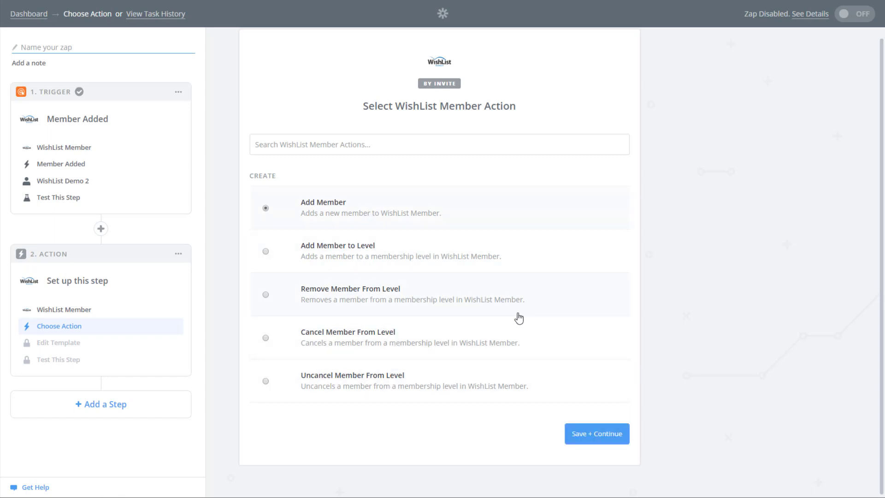
{"action": "left_click", "coordinate": [572, 434]}
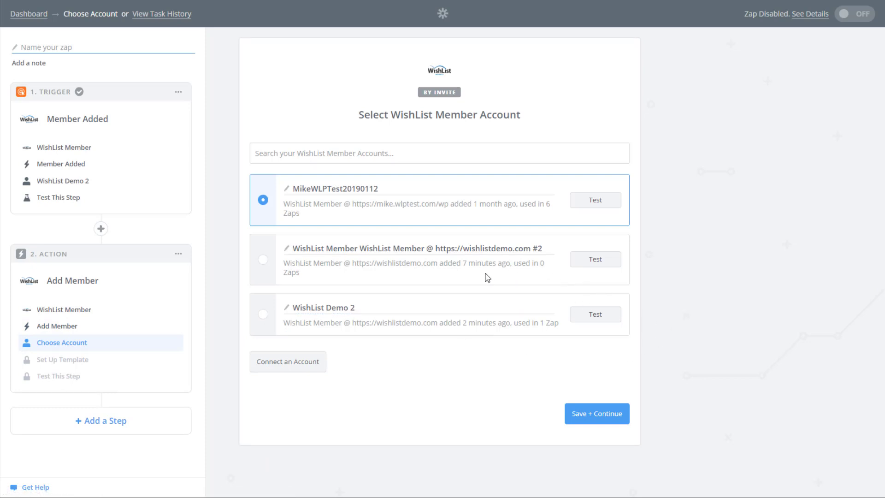
{"action": "left_click", "coordinate": [267, 259]}
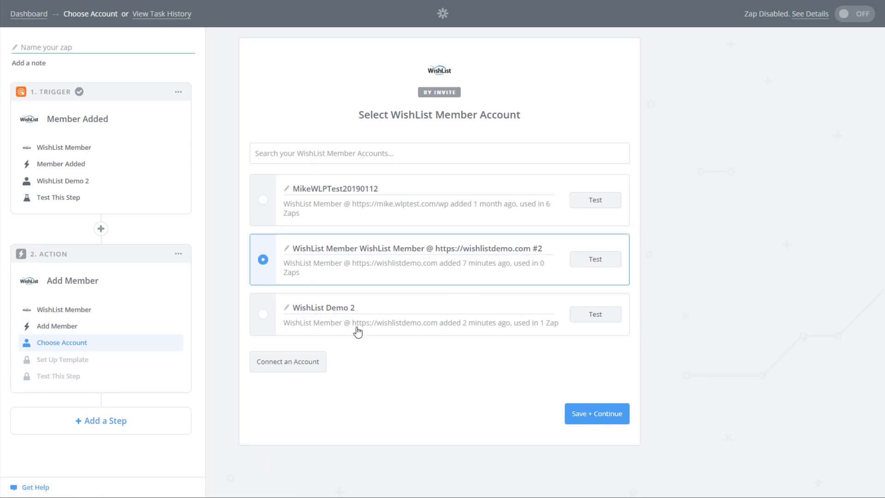
{"action": "left_click", "coordinate": [610, 413]}
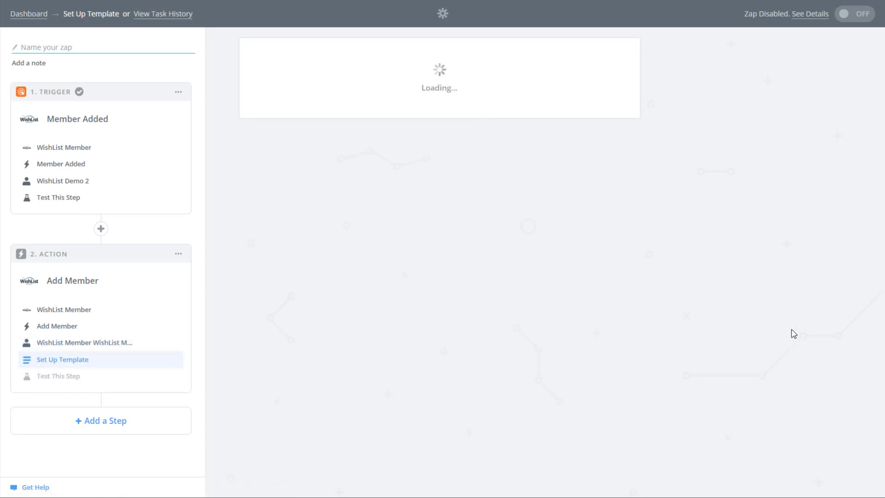
- Map the Username field of the Add Member template to the Username value from the Member Added trigger
{"action": "scroll", "coordinate": [729, 231], "scroll_direction": "down", "scroll_amount": 2}
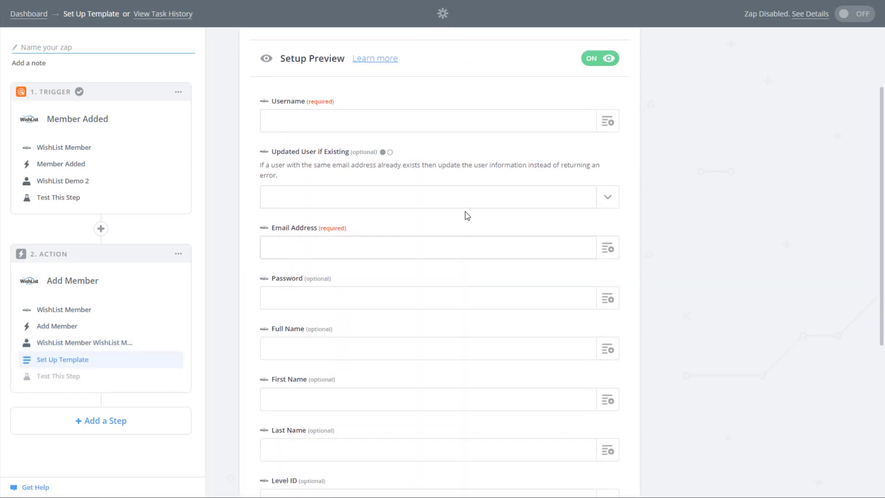
{"action": "scroll", "coordinate": [358, 198], "scroll_direction": "up", "scroll_amount": 1}
{"action": "left_click", "coordinate": [444, 179]}
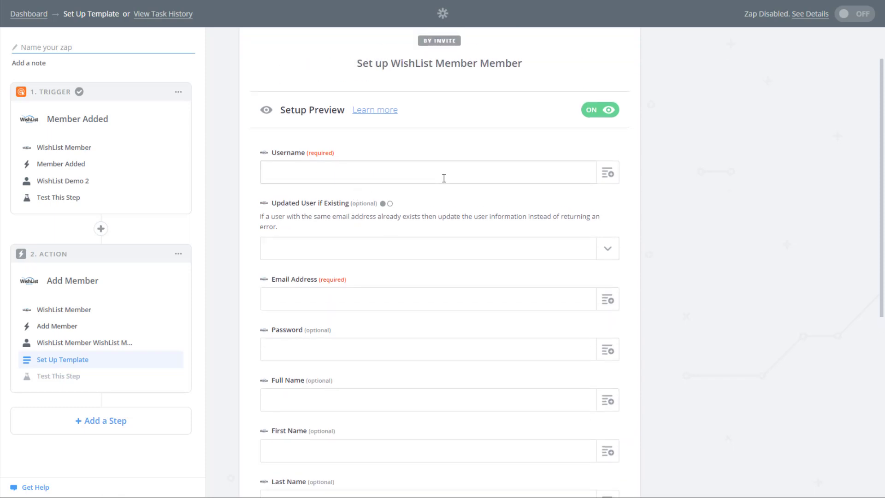
{"action": "left_click", "coordinate": [608, 173]}
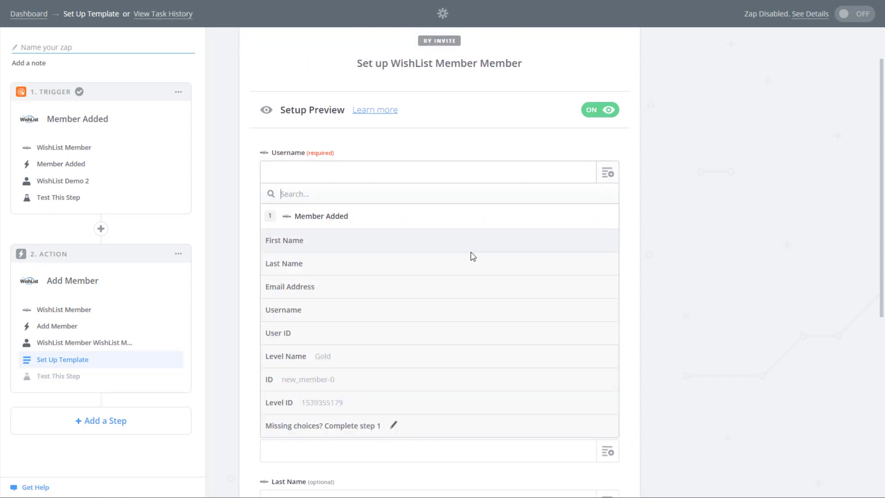
{"action": "left_click", "coordinate": [347, 318]}
- Examine the remaining Add Member template fields, including the choices offered for Updated User if Existing and Level ID
{"action": "scroll", "coordinate": [681, 292], "scroll_direction": "down", "scroll_amount": 2}
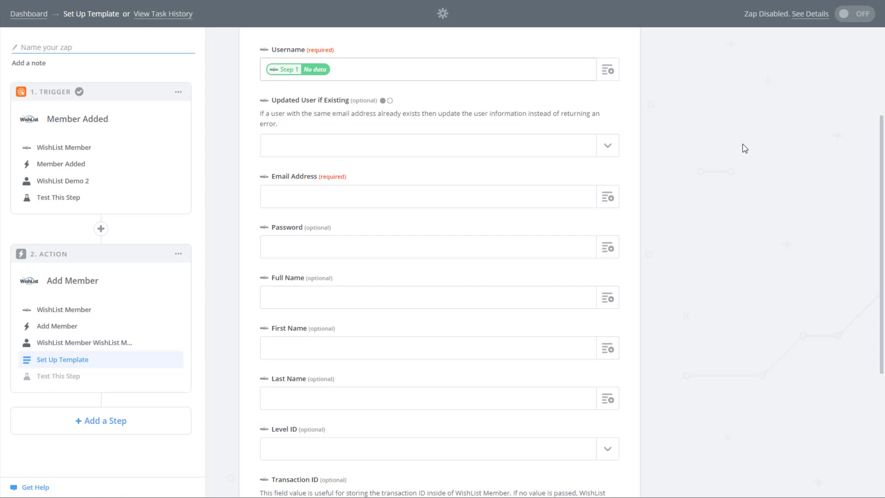
{"action": "left_click", "coordinate": [610, 146]}
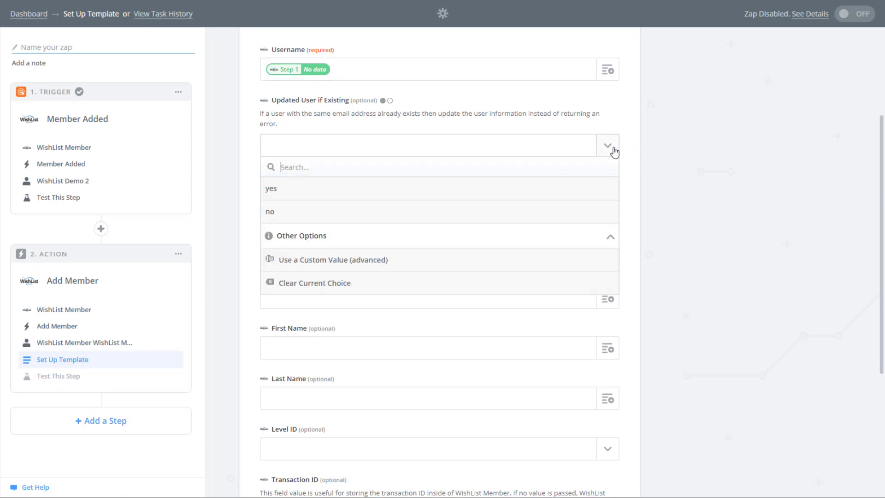
{"action": "left_click", "coordinate": [713, 168]}
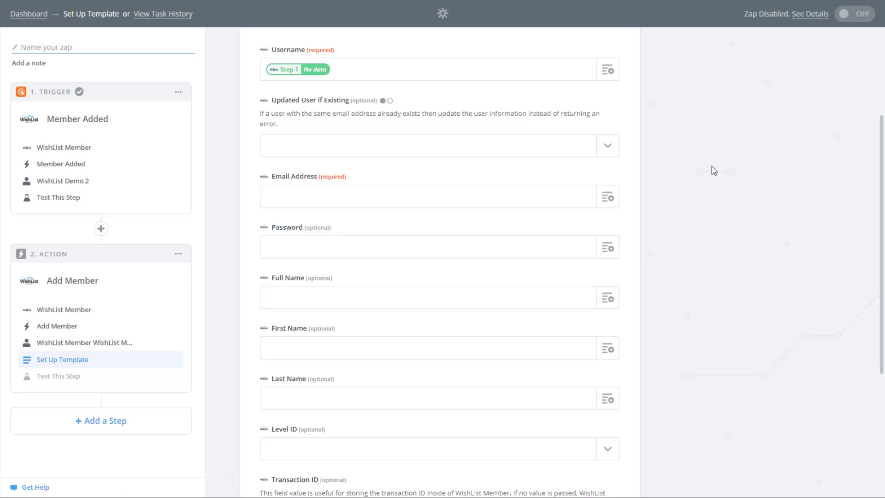
{"action": "scroll", "coordinate": [724, 172], "scroll_direction": "down", "scroll_amount": 1}
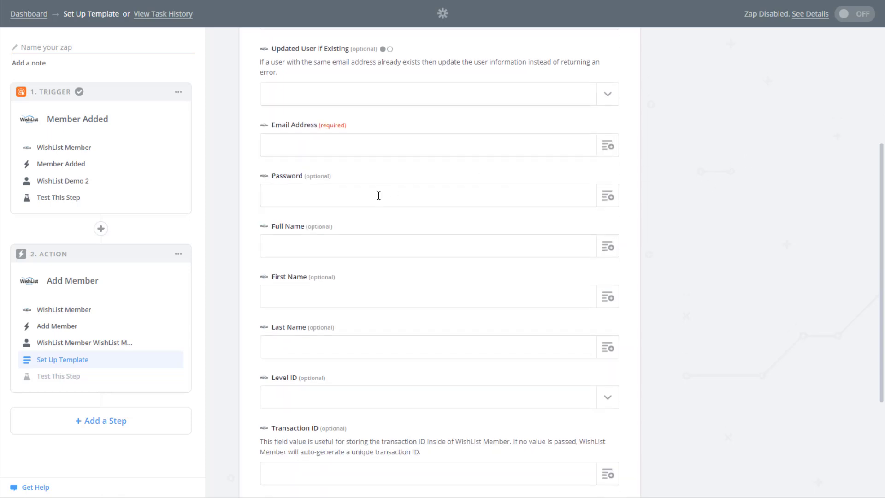
{"action": "scroll", "coordinate": [379, 189], "scroll_direction": "down", "scroll_amount": 2}
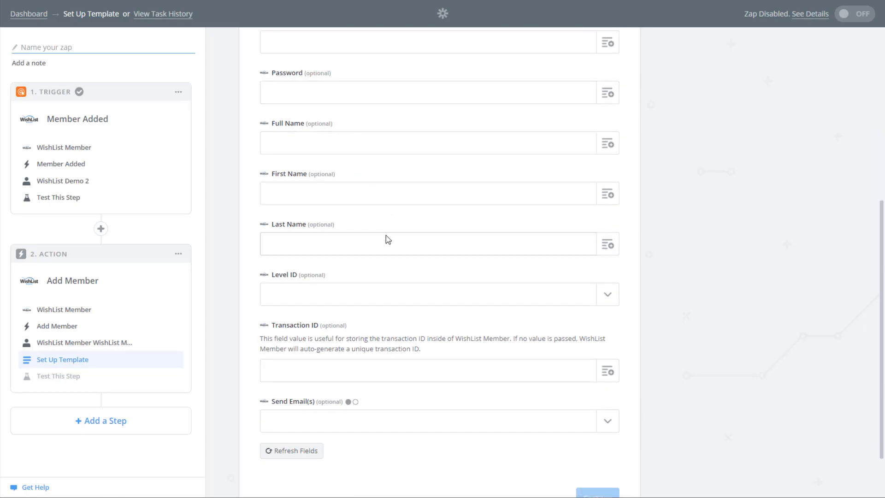
{"action": "scroll", "coordinate": [421, 306], "scroll_direction": "down", "scroll_amount": 2}
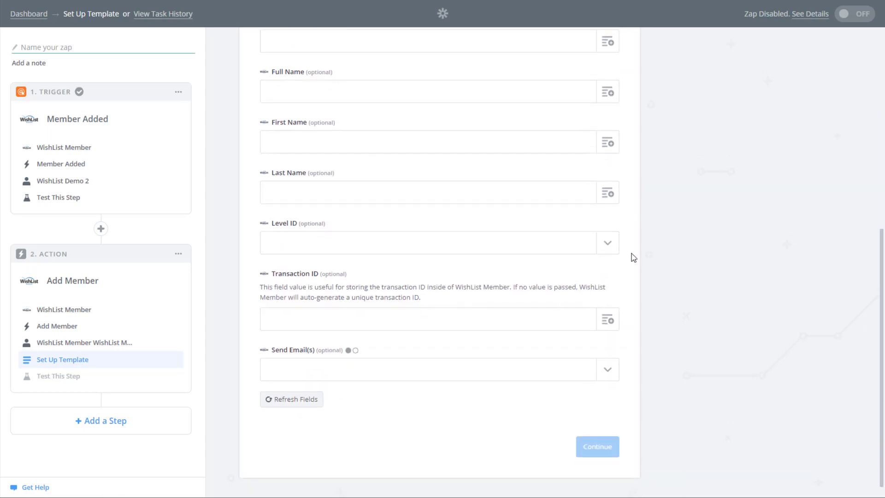
{"action": "left_click", "coordinate": [607, 230]}
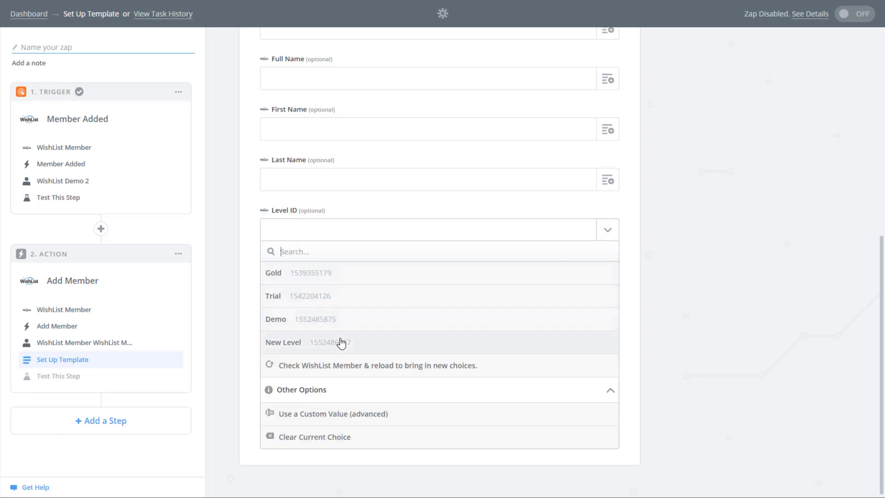
{"action": "left_click", "coordinate": [761, 242]}
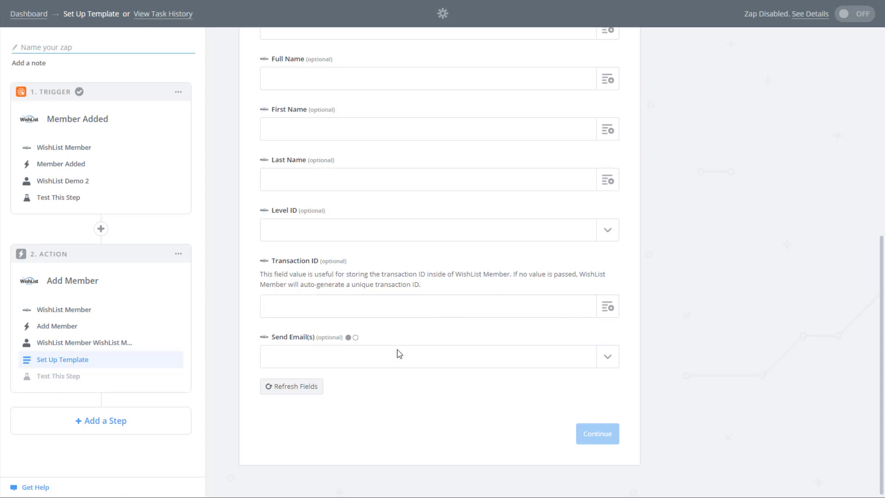
- Review the Send Email(s) choices in the Add Member template and set the field to yes
{"action": "left_click", "coordinate": [607, 358]}
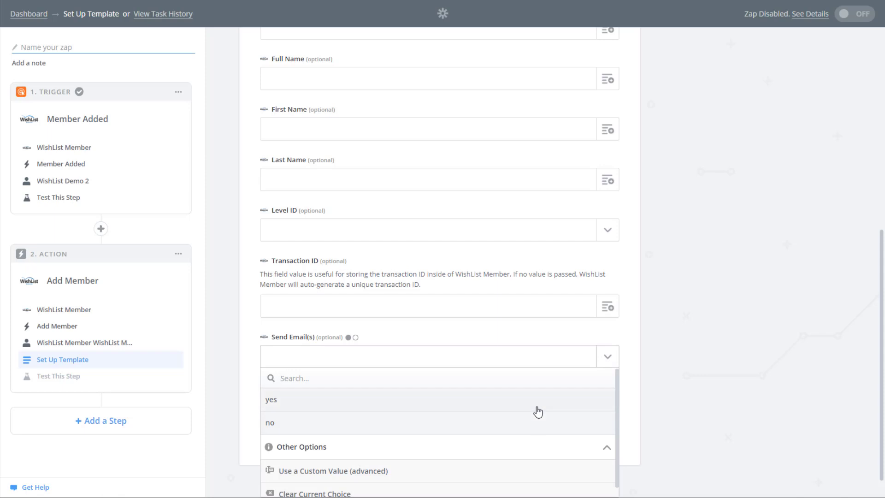
{"action": "left_click", "coordinate": [685, 306]}
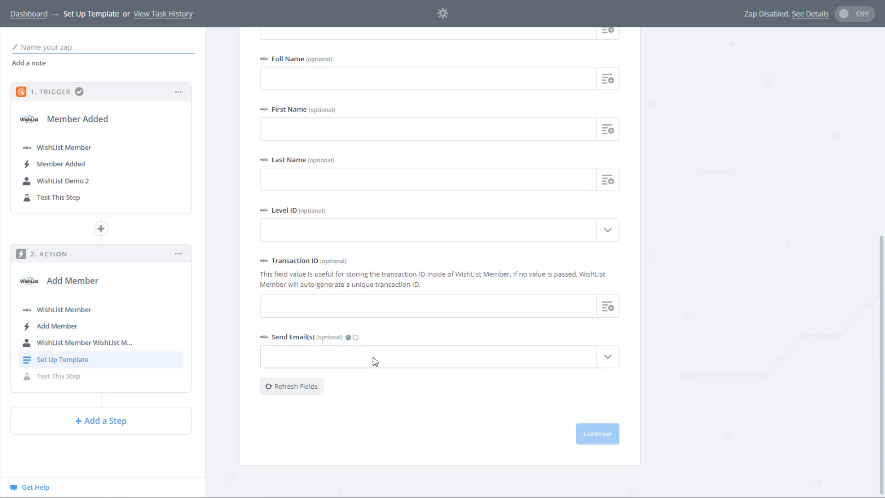
{"action": "left_click", "coordinate": [609, 359]}
{"action": "left_click", "coordinate": [718, 326]}
{"action": "left_click", "coordinate": [304, 358]}
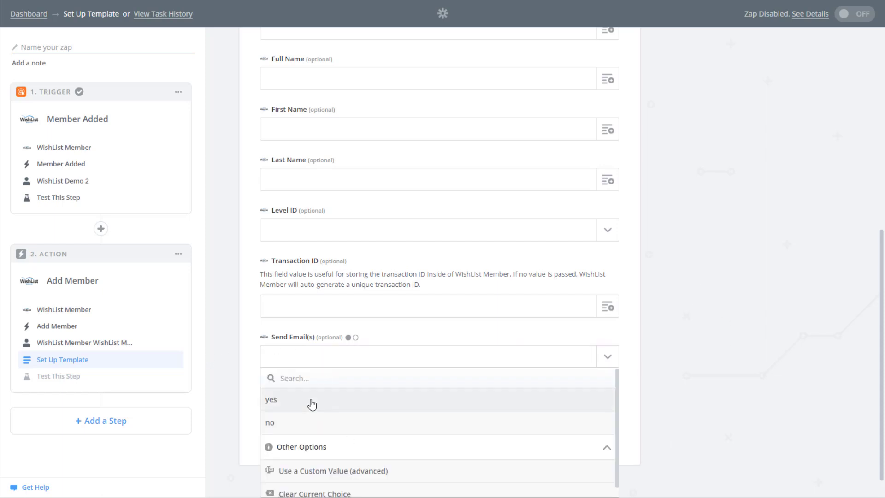
{"action": "left_click", "coordinate": [311, 399]}
- Change the action to Add Member to Level, keep the connected WishList Member account, and open the action's template setup
{"action": "scroll", "coordinate": [420, 367], "scroll_direction": "up", "scroll_amount": 8}
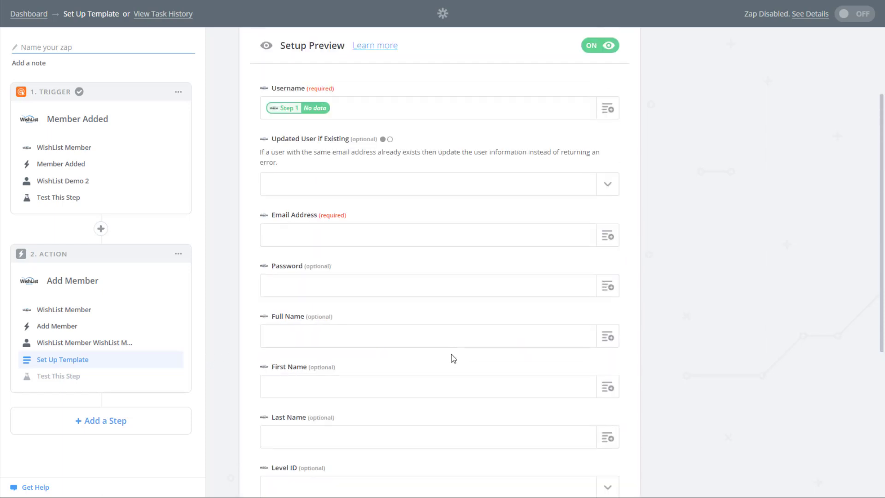
{"action": "scroll", "coordinate": [467, 353], "scroll_direction": "down", "scroll_amount": 2}
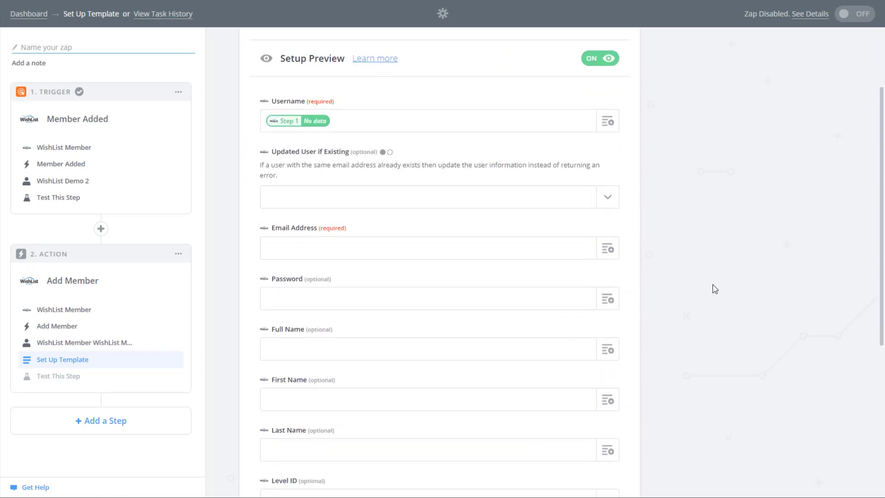
{"action": "scroll", "coordinate": [608, 274], "scroll_direction": "up", "scroll_amount": 1}
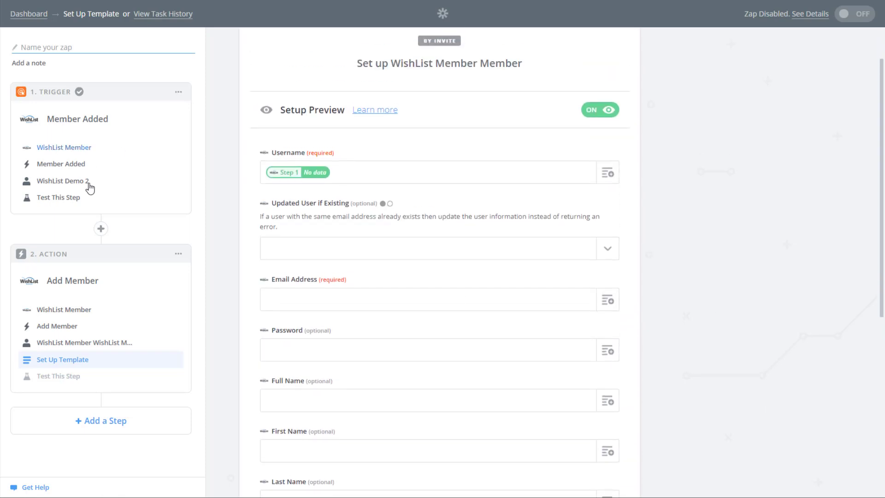
{"action": "left_click", "coordinate": [59, 329]}
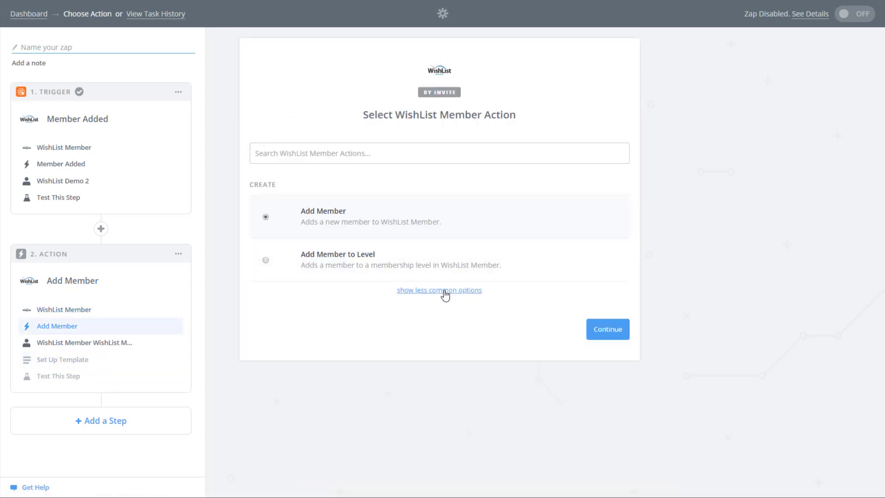
{"action": "left_click", "coordinate": [360, 272]}
{"action": "left_click", "coordinate": [612, 452]}
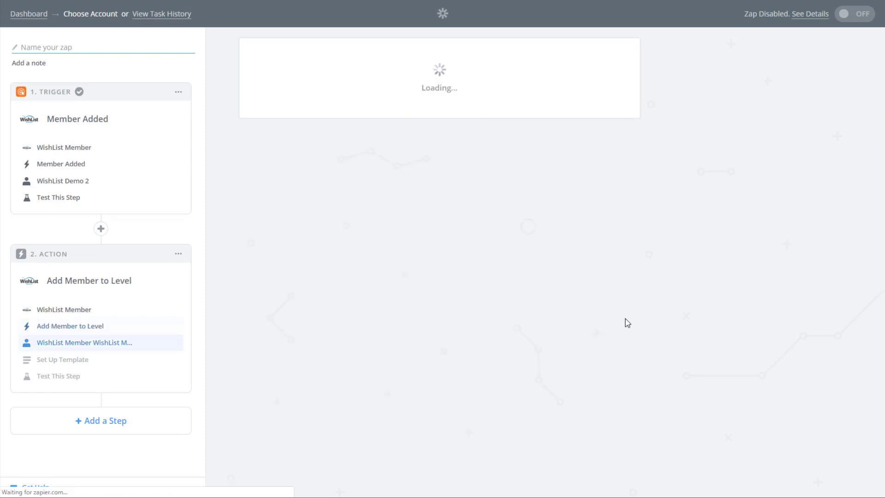
{"action": "left_click", "coordinate": [620, 406]}
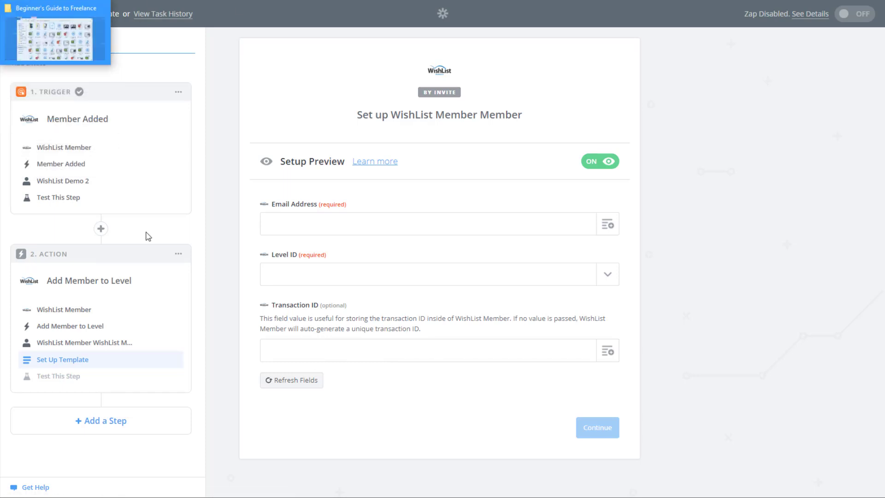
{"action": "mouse_move", "coordinate": [70, 151]}
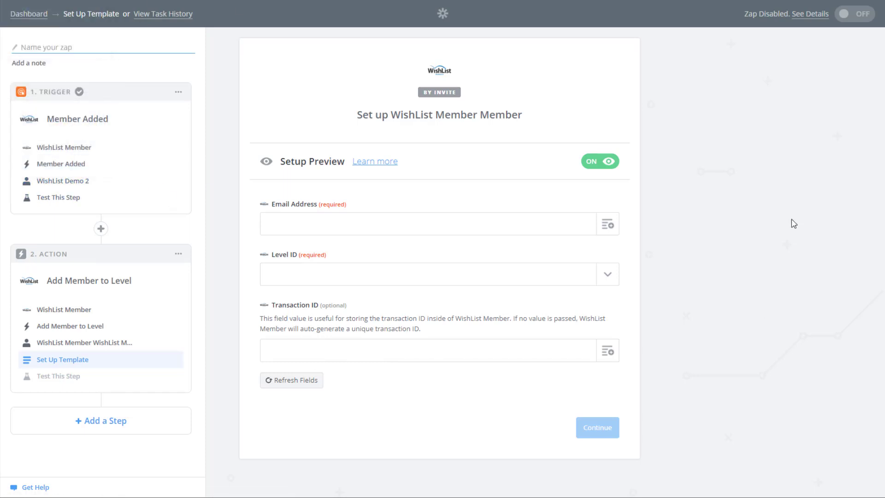